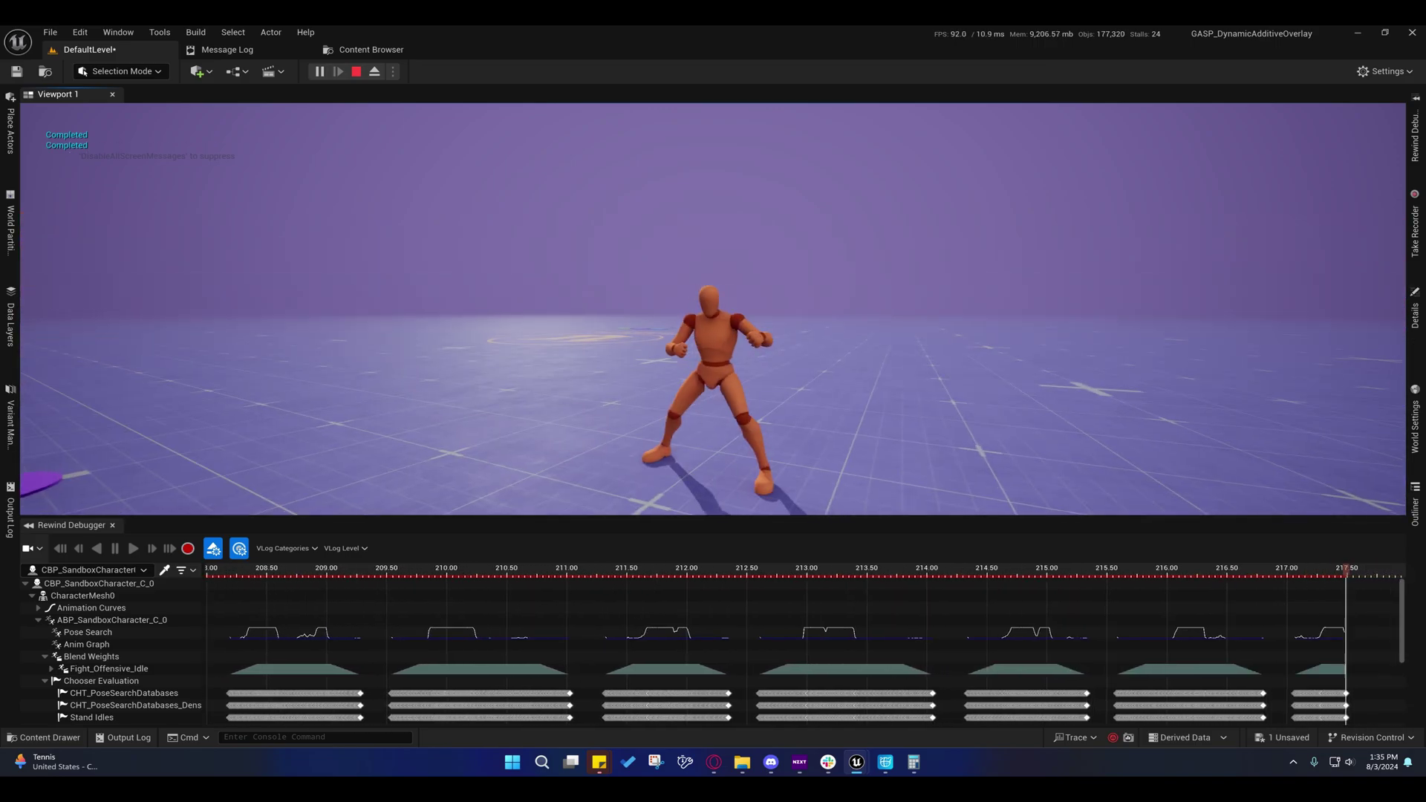
# Step: Stop the play session and enable TransitionTo_Fight_Offensive_Idle in the PSD_Dense_Stand_Idles database
pyautogui.hotkey('shift', 'F1')
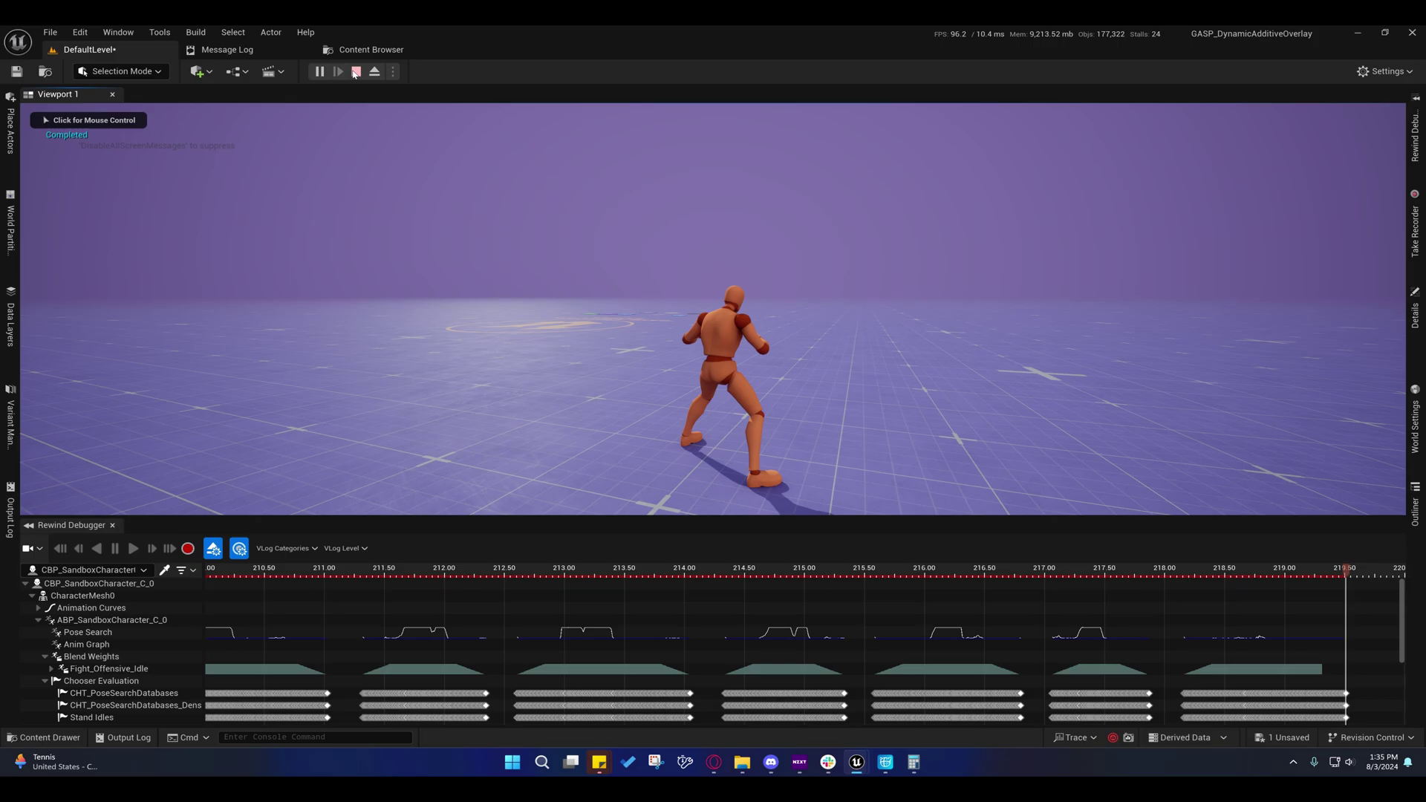
pyautogui.press('Escape')
pyautogui.moveTo(856, 763)
pyautogui.click(892, 685)
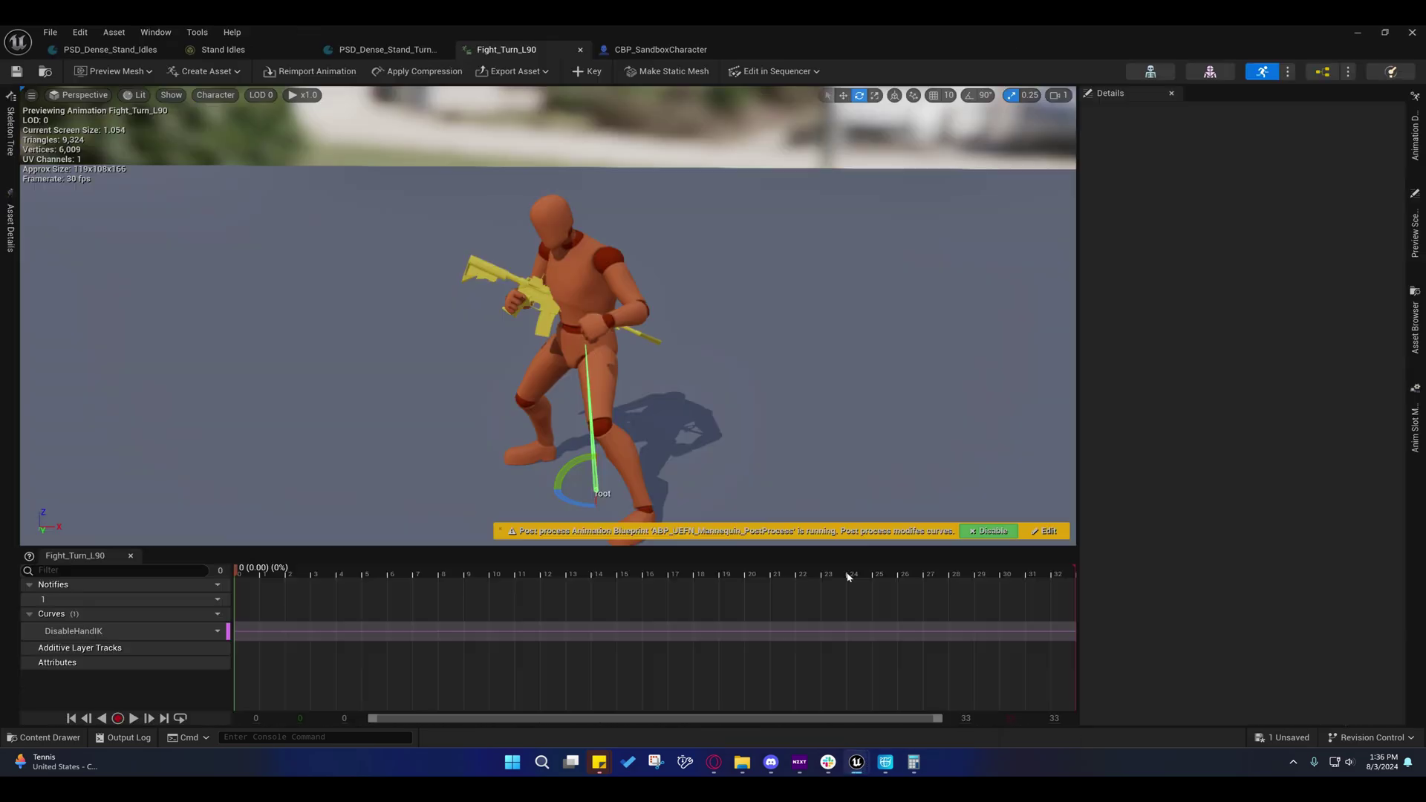
pyautogui.click(375, 50)
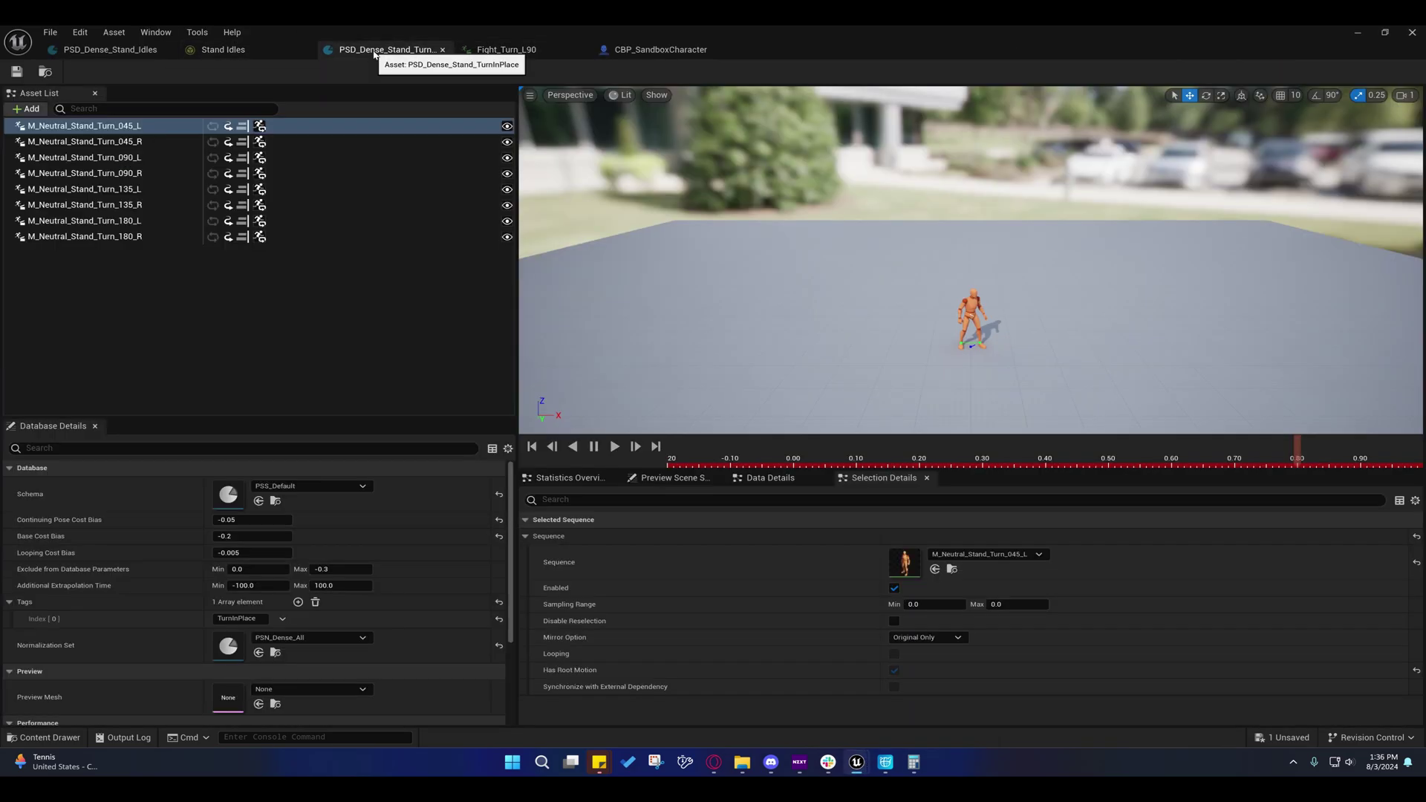
pyautogui.click(130, 56)
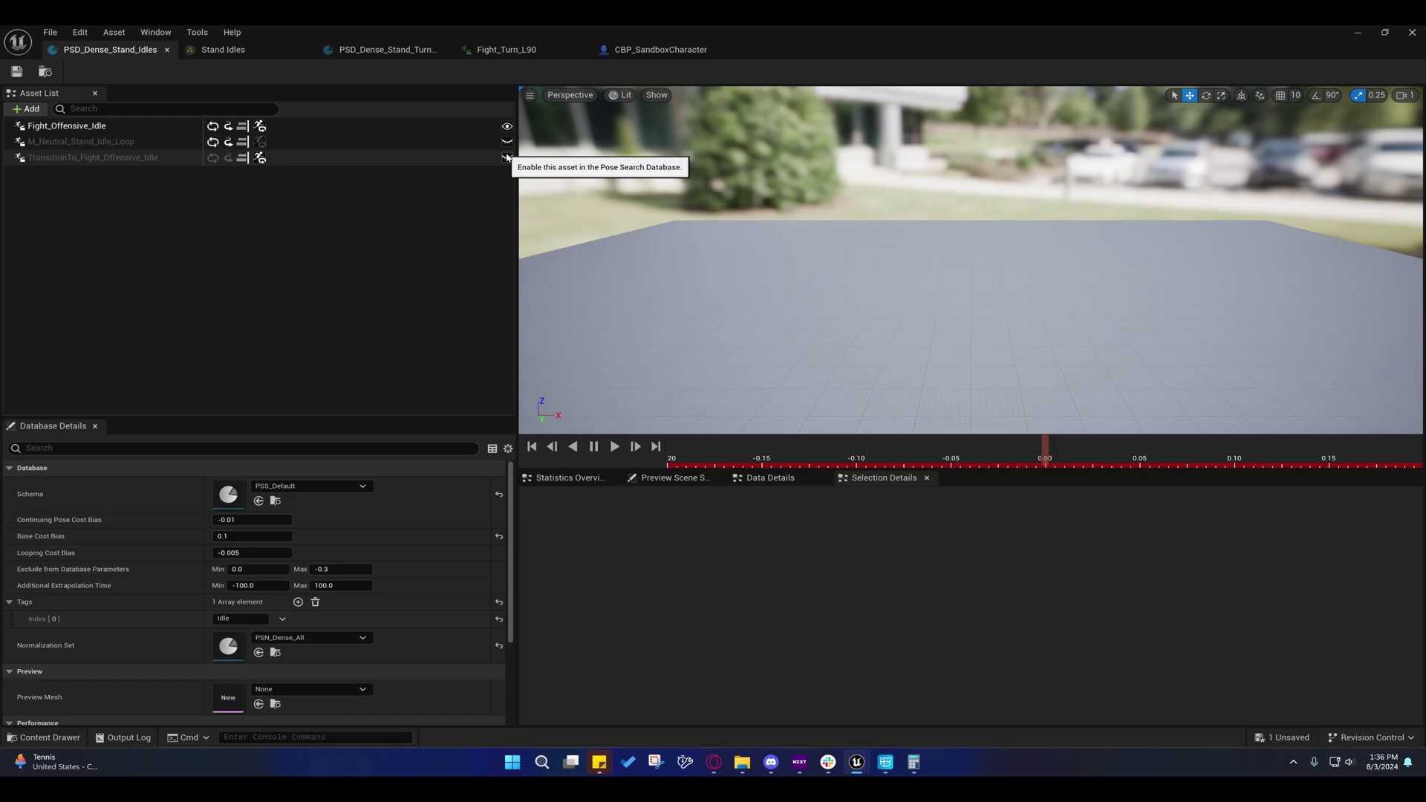
pyautogui.click(17, 70)
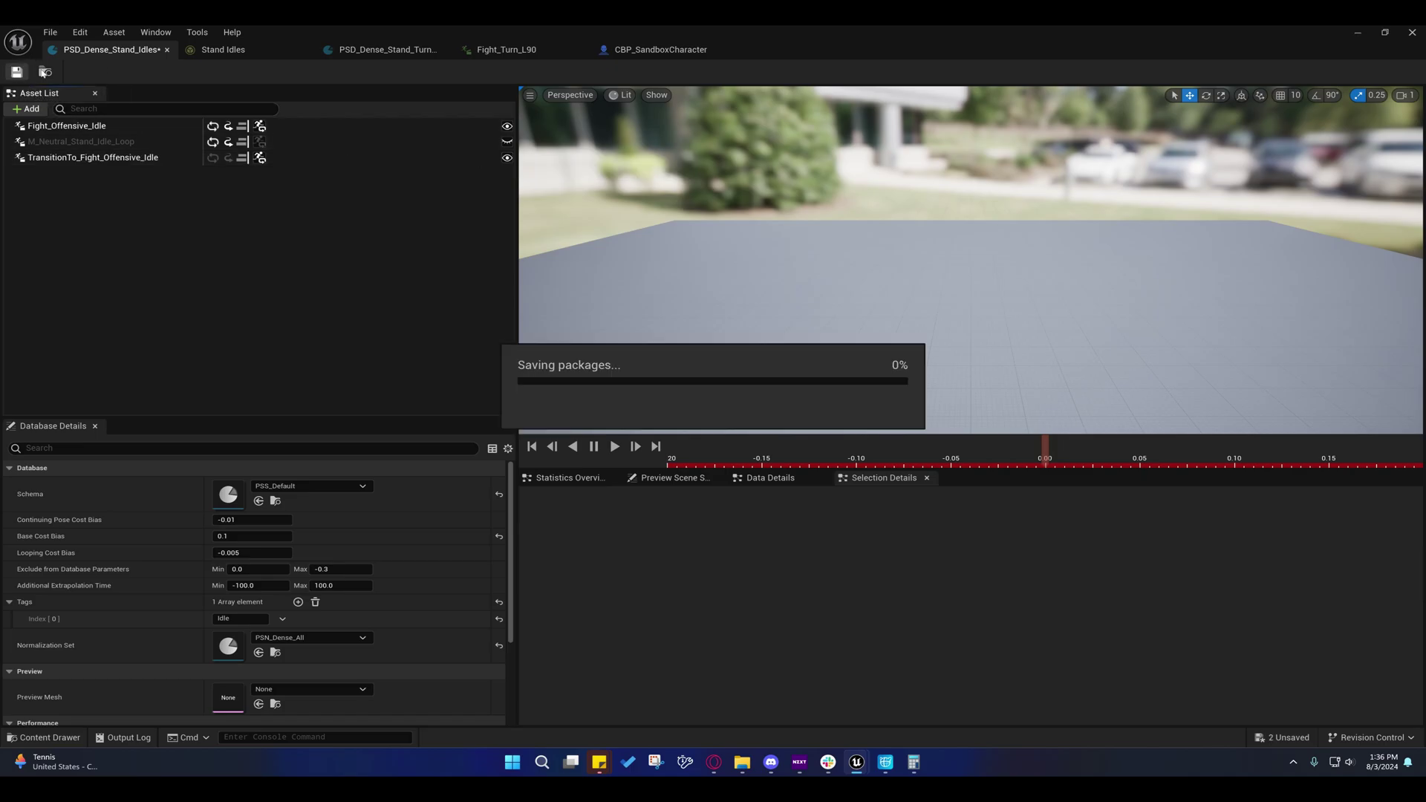
# Step: Return to the level editor and start Play-In-Editor with Alt+P to test turning
pyautogui.click(1357, 32)
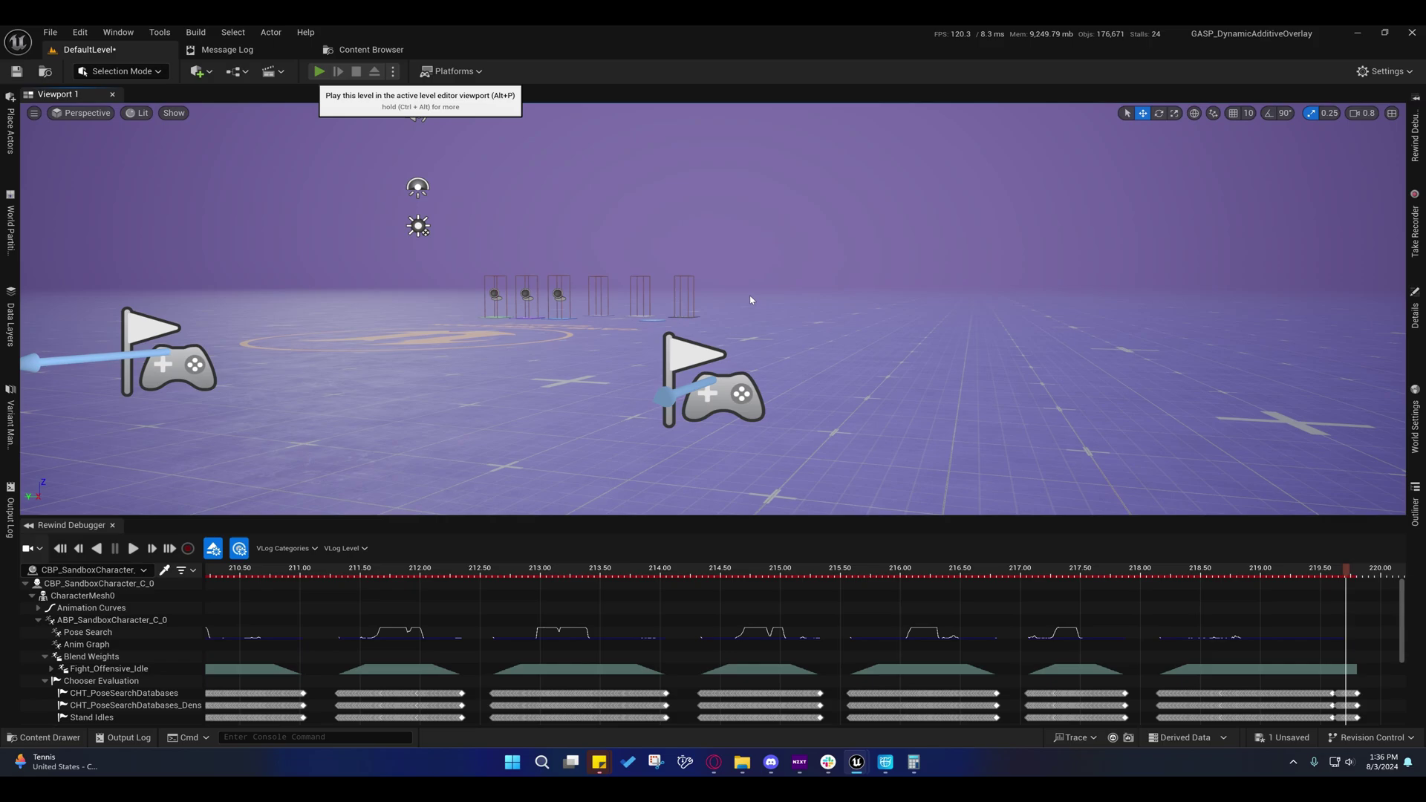
pyautogui.hotkey('alt', 'p')
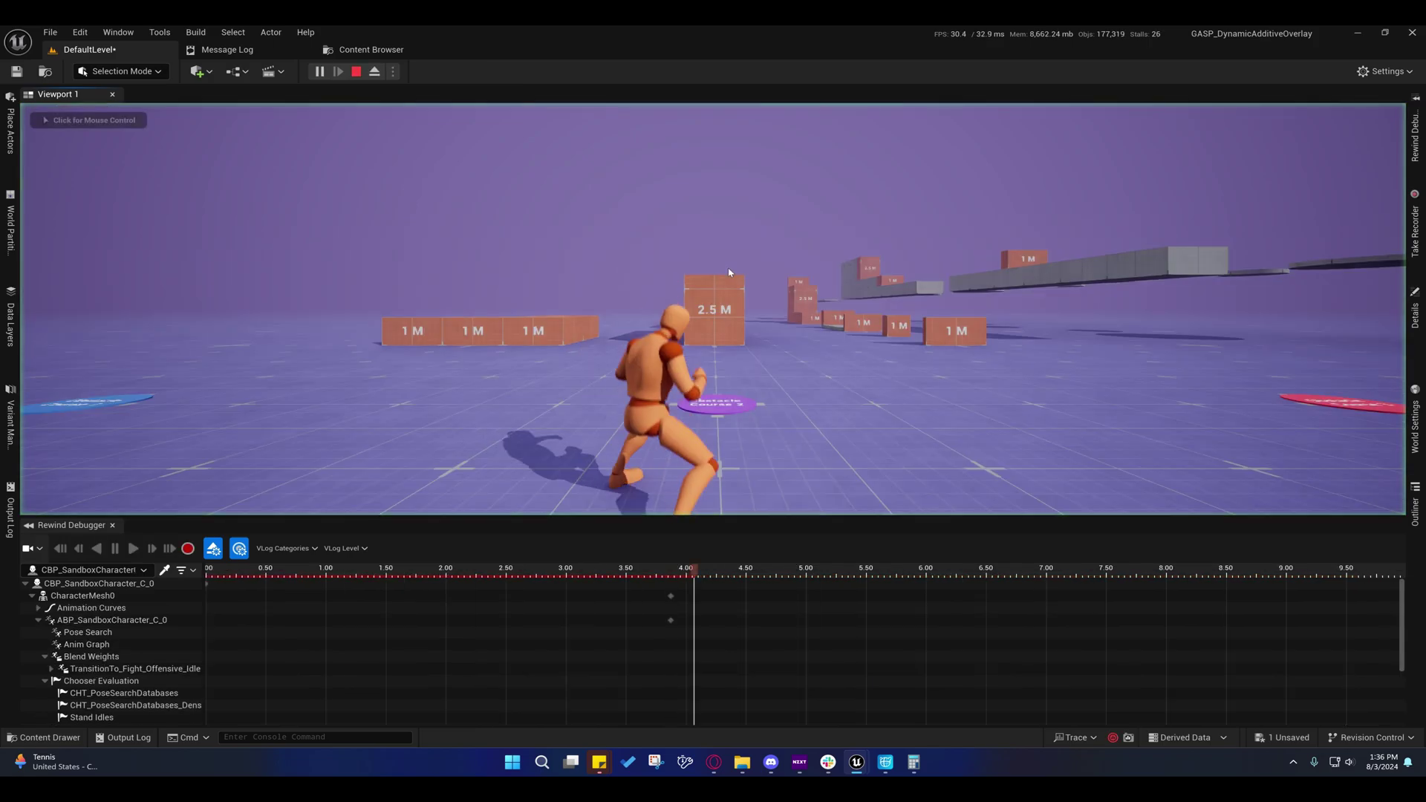